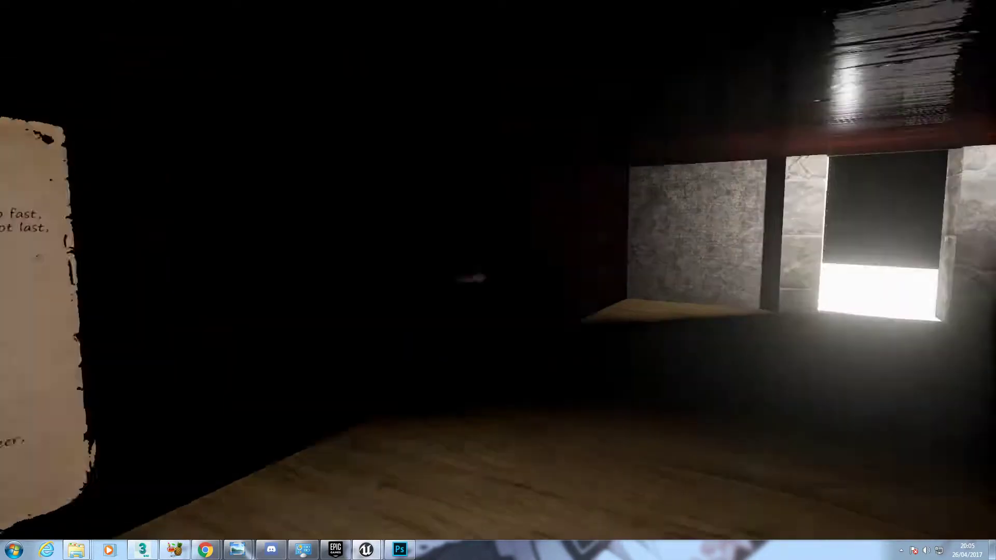
# - Walk forward through the lit doorway and white courtyard to the 'Press E to Load' pad
pyautogui.press('w')
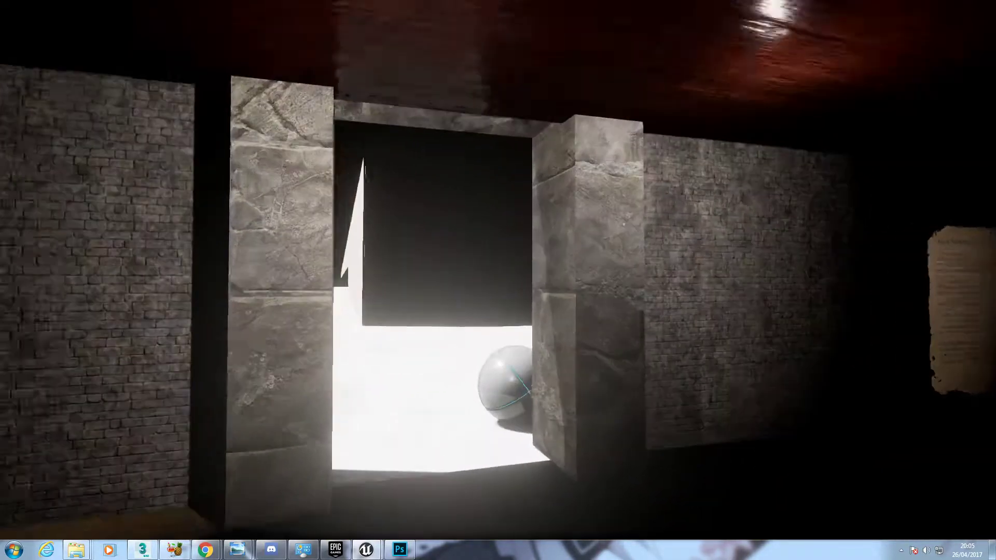
pyautogui.press('w')
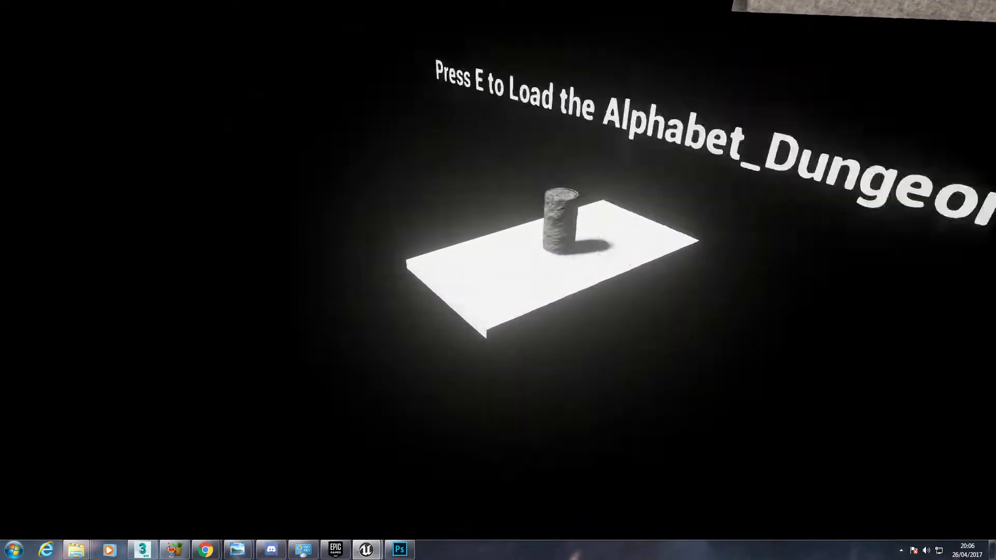
# - Load the Alphabet_Dungeon level from the pad, play through it, then stop play with Esc
pyautogui.press('e')
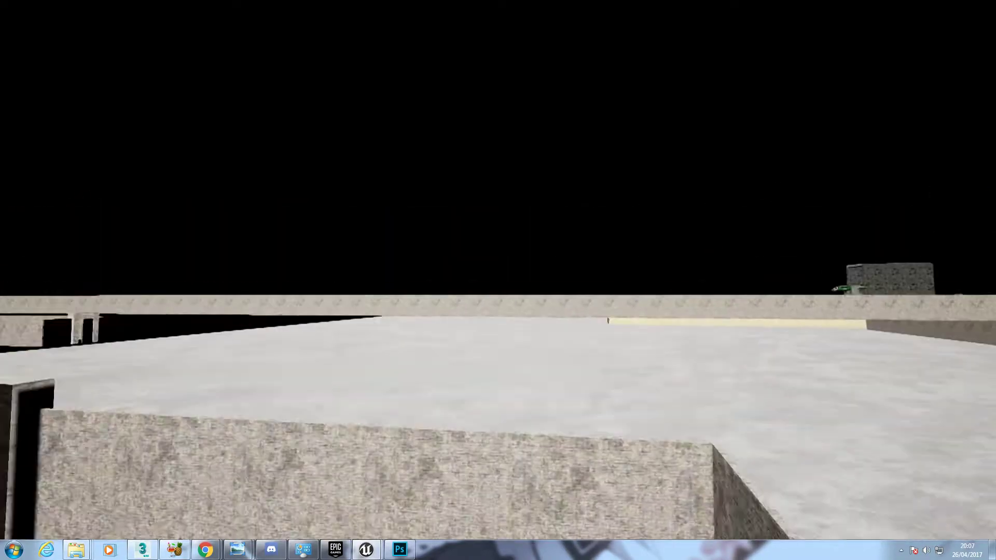
pyautogui.press('Escape')
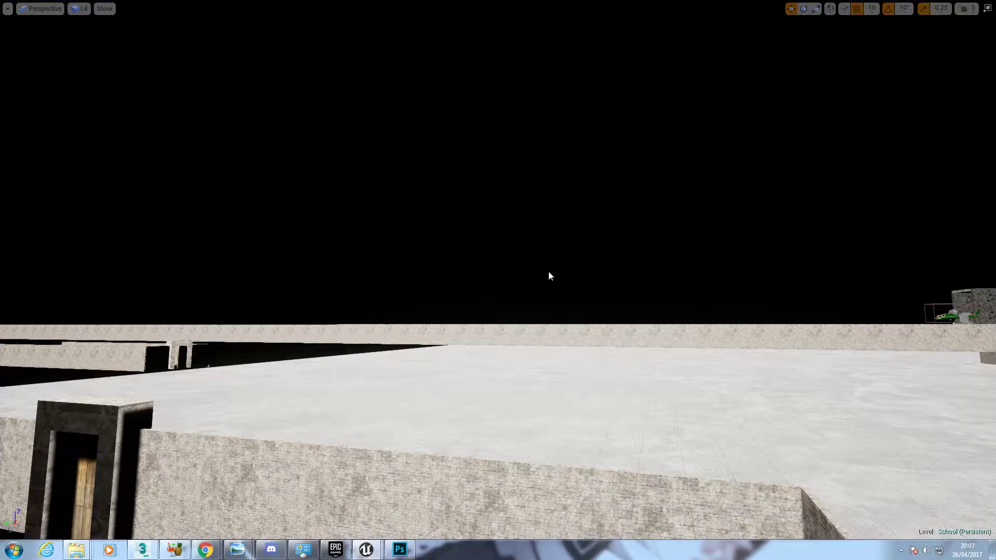
# - Leave immersive mode with F11 and open the Main_00 > Levels folder in the Content Browser
pyautogui.press('F11')
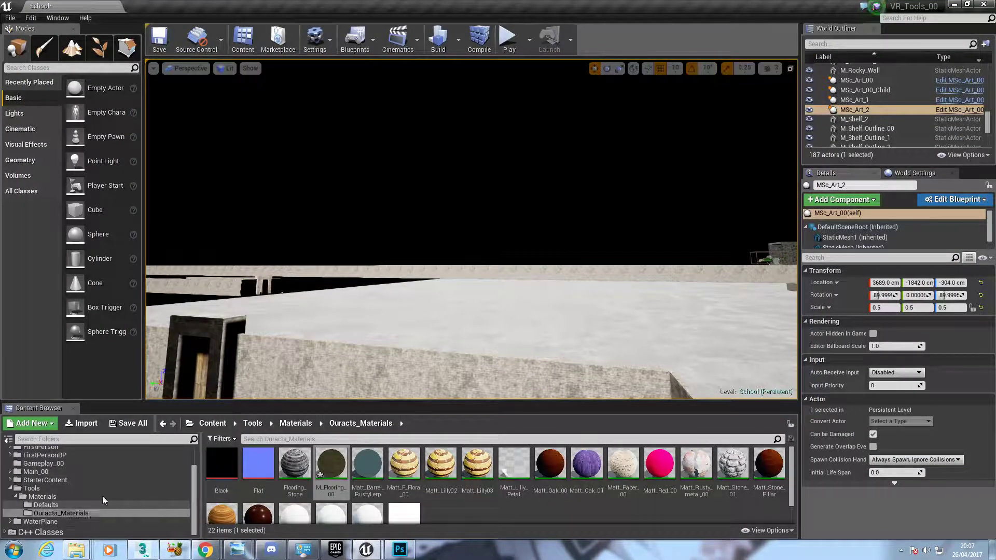
pyautogui.doubleClick(51, 473)
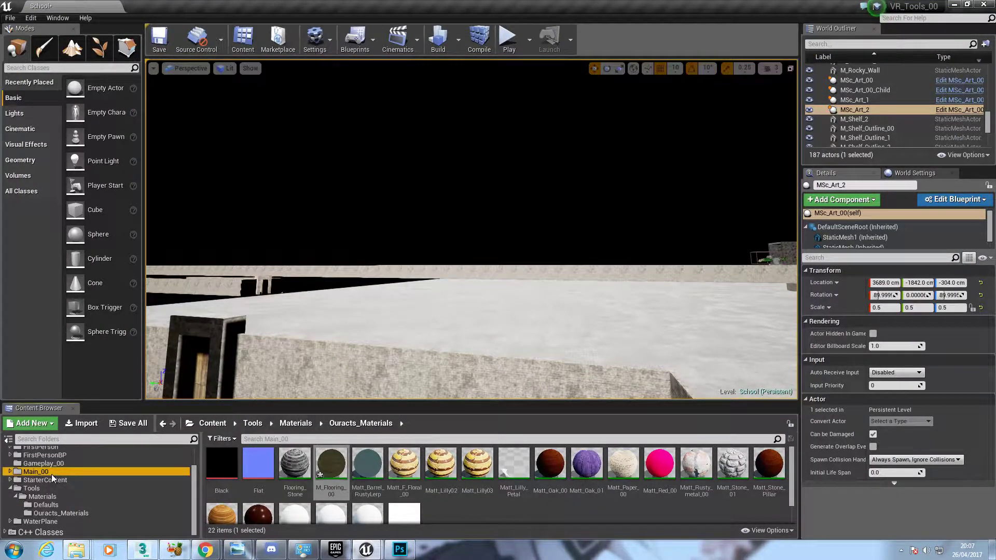
pyautogui.doubleClick(297, 474)
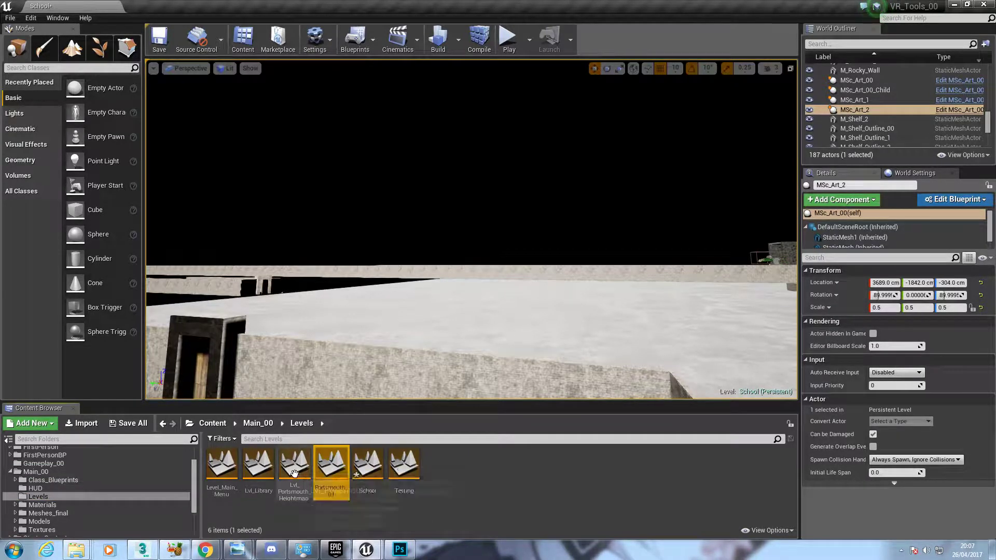
# - Show the 17Jan Models folder's assets and drag the splitter up to enlarge the Content Browser
pyautogui.click(9, 471)
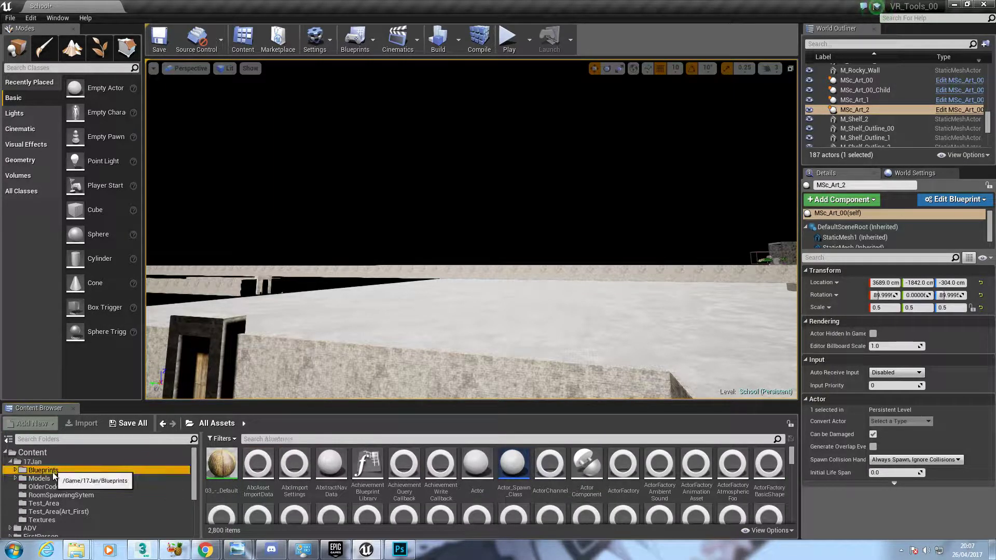
pyautogui.click(52, 479)
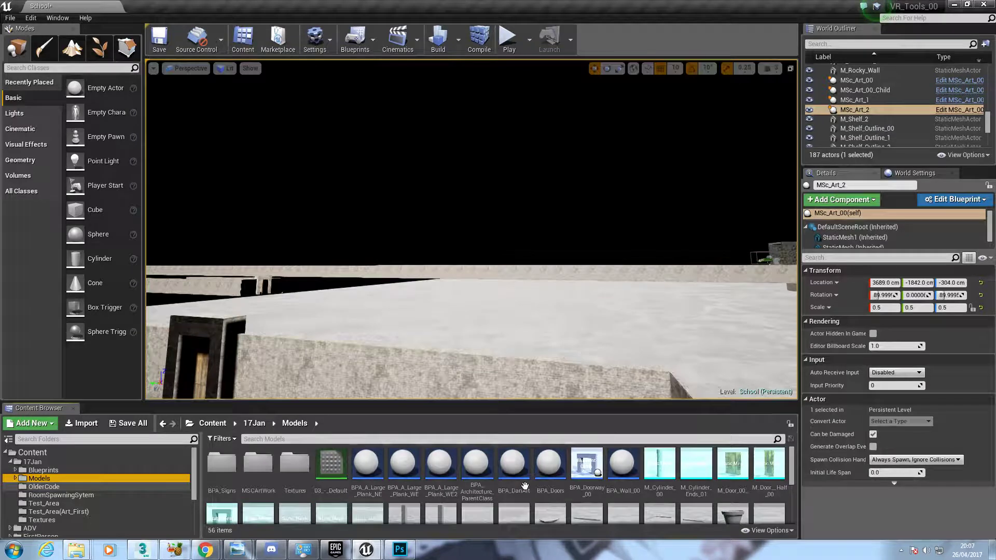
pyautogui.scroll(-3, 525, 485)
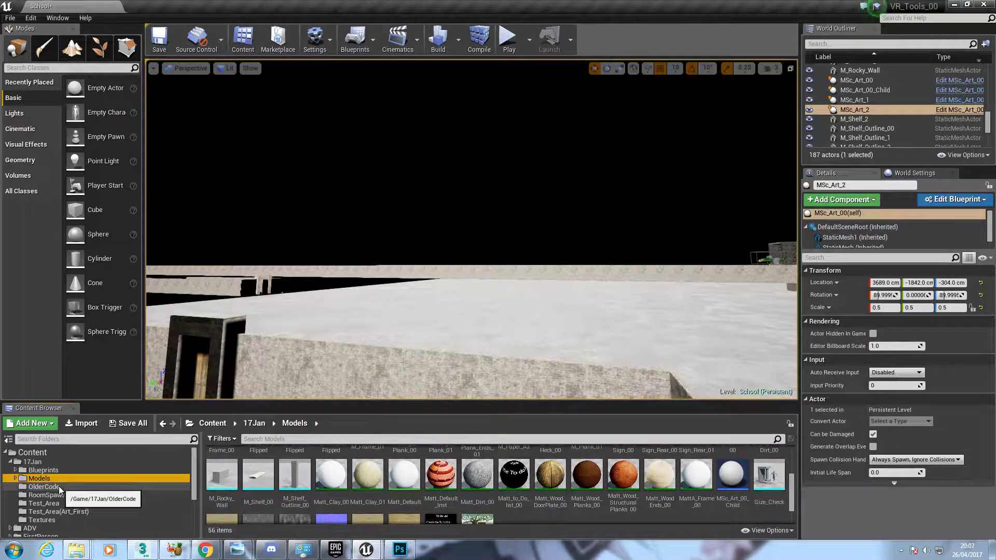
pyautogui.moveTo(477, 402); pyautogui.dragTo(477, 163)
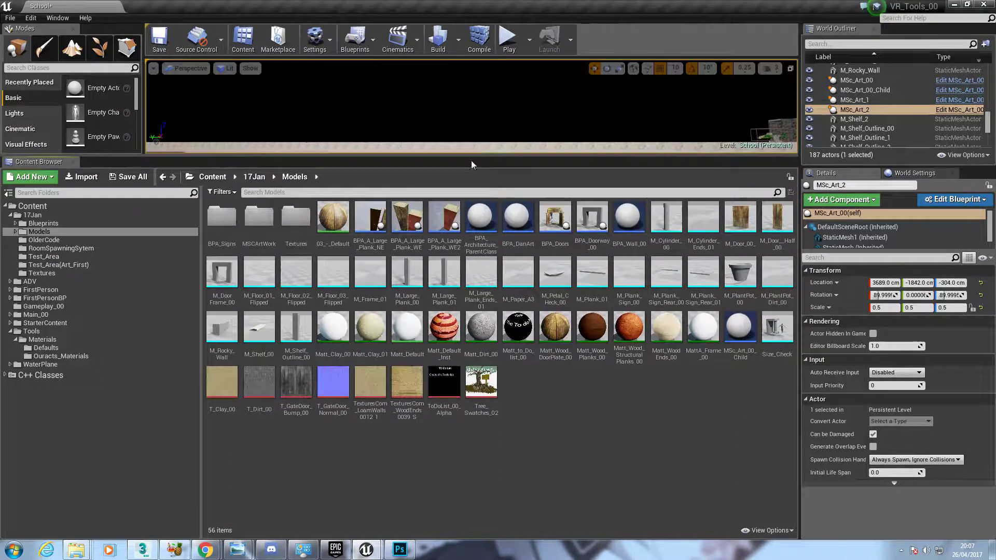
# - Browse the OlderCode, RoomSpawningSytem, Test_Area, Test_Area(Art_First) and 17Jan Textures folders
pyautogui.click(76, 239)
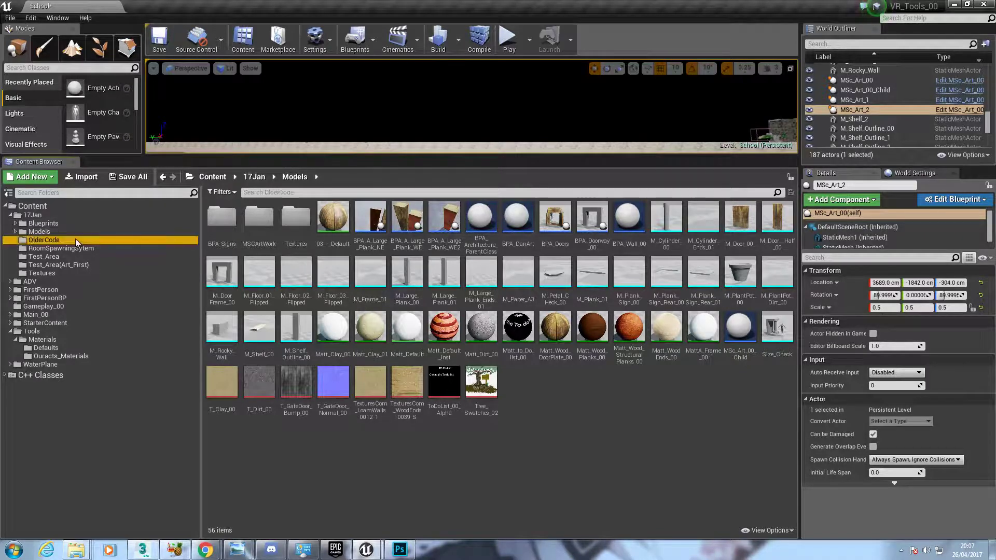
pyautogui.click(75, 249)
pyautogui.click(70, 256)
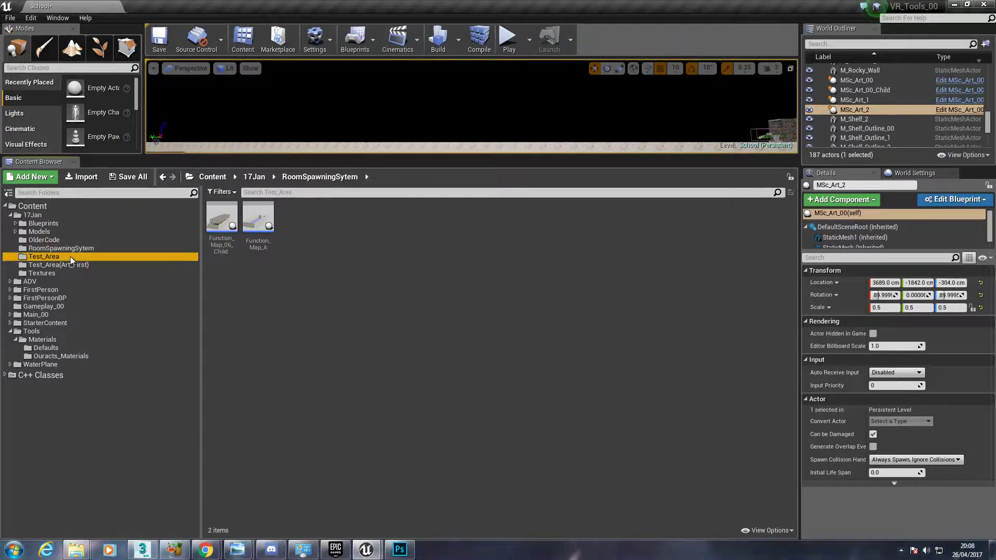
pyautogui.click(83, 265)
pyautogui.click(71, 275)
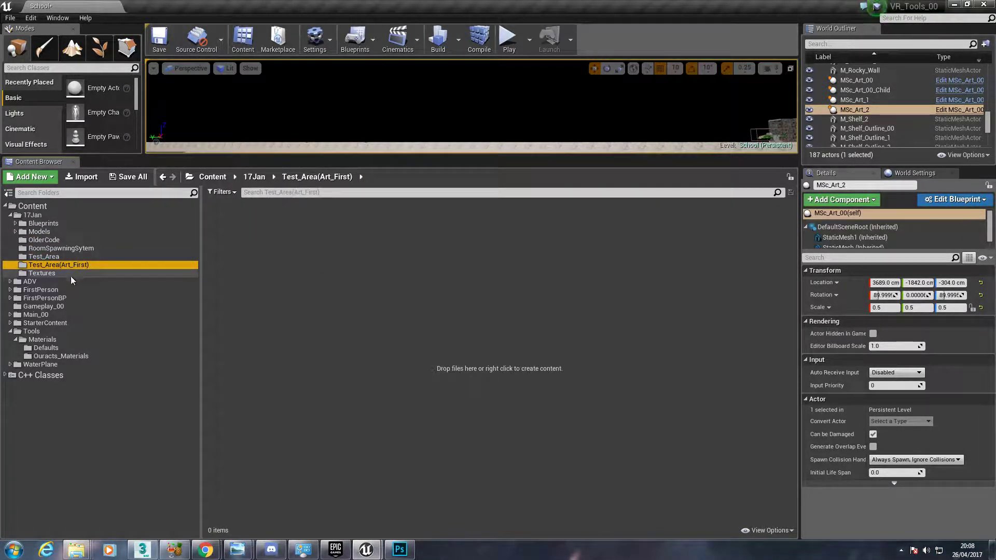
# - Look inside the 17Jan Blueprints > BPA_Signs folder, then the ADV folder and its ADV subfolder
pyautogui.click(56, 223)
pyautogui.doubleClick(222, 217)
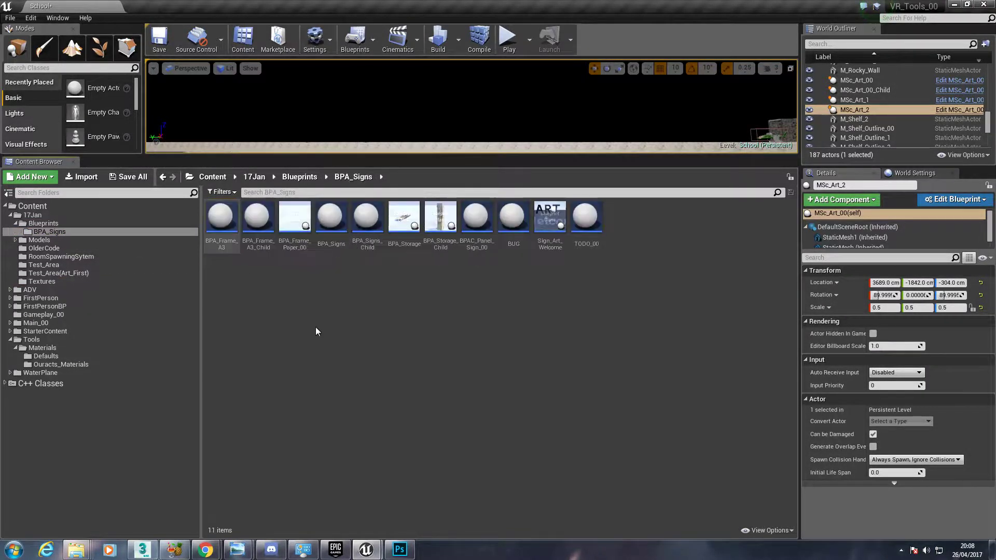
pyautogui.click(51, 216)
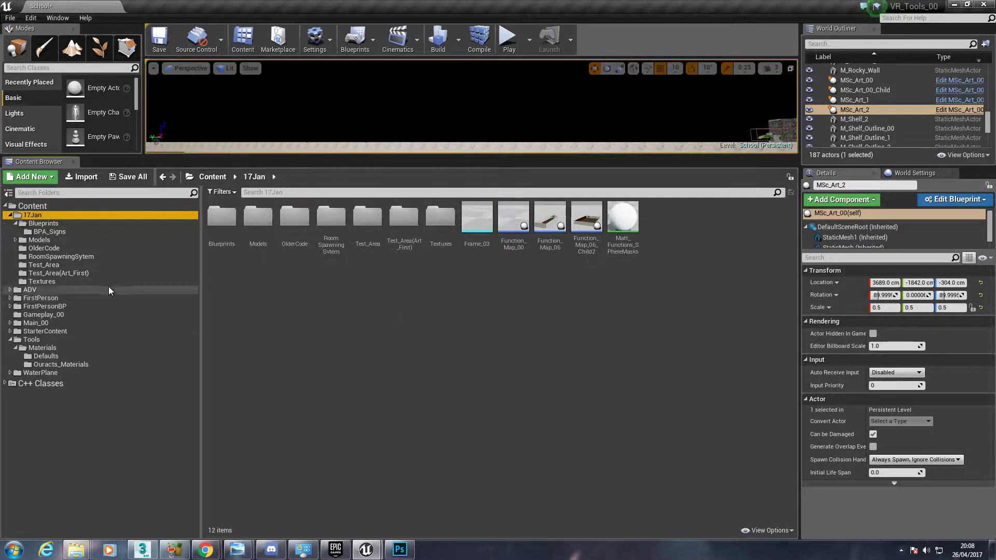
pyautogui.click(70, 289)
pyautogui.doubleClick(221, 218)
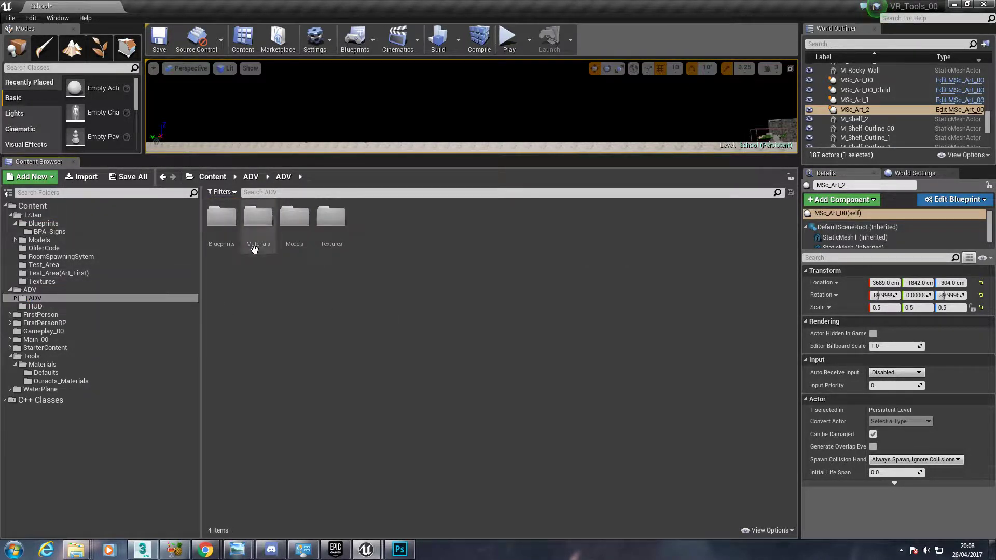
# - Browse the HUD, FirstPerson, FirstPersonBP and Gameplay_00 folders
pyautogui.click(67, 306)
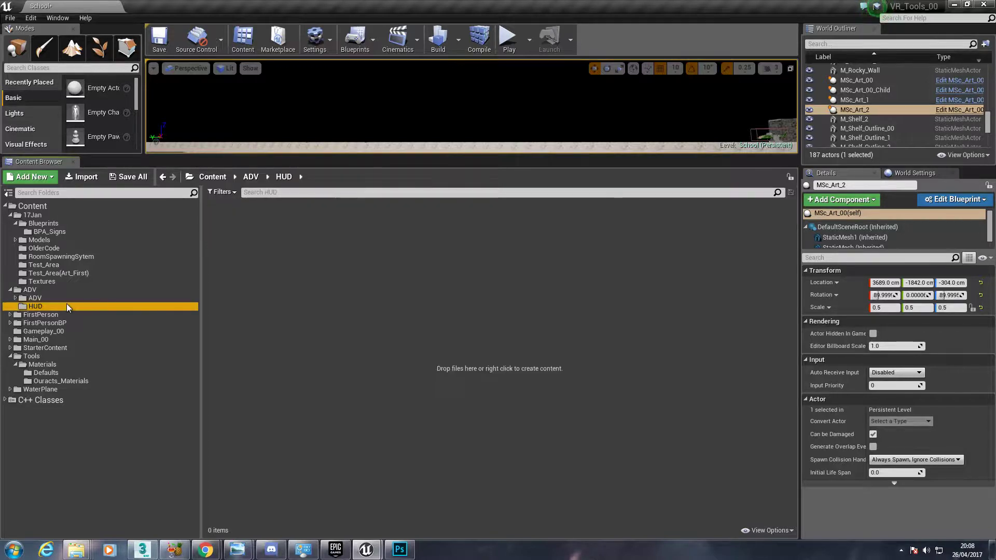
pyautogui.click(72, 314)
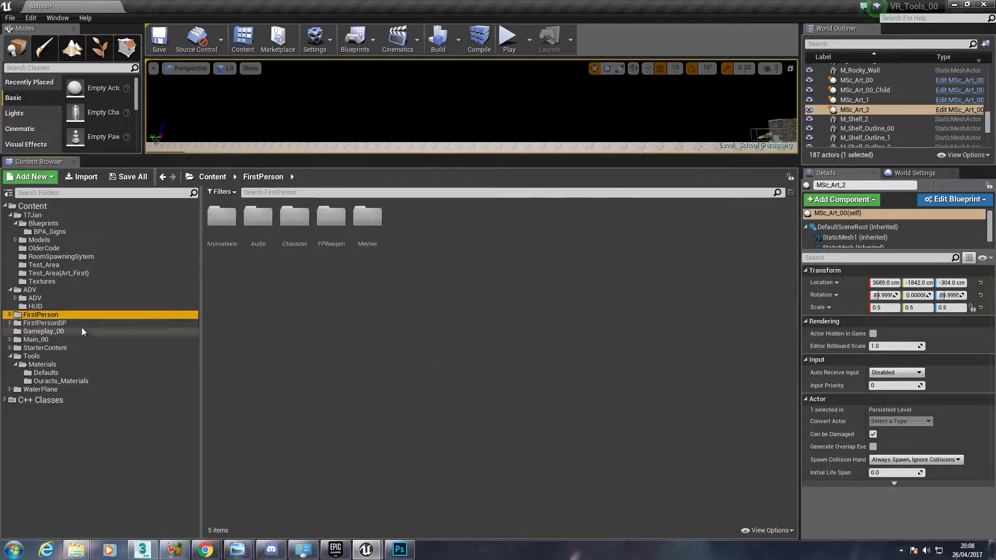
pyautogui.click(69, 324)
pyautogui.click(63, 331)
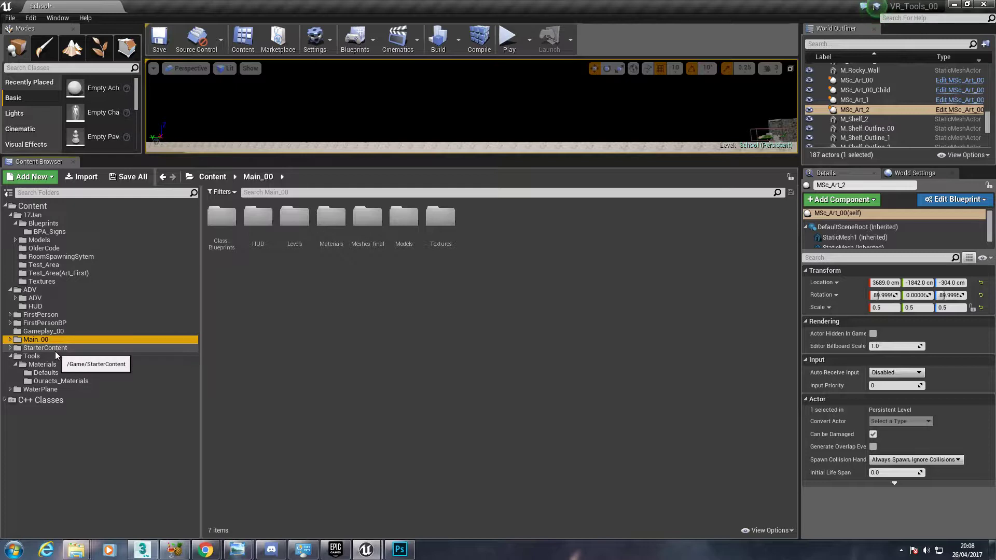
# - Browse Main_00's Materials folder, its Stationary subfolder, and the Main_00 Textures folder
pyautogui.doubleClick(332, 236)
pyautogui.doubleClick(255, 232)
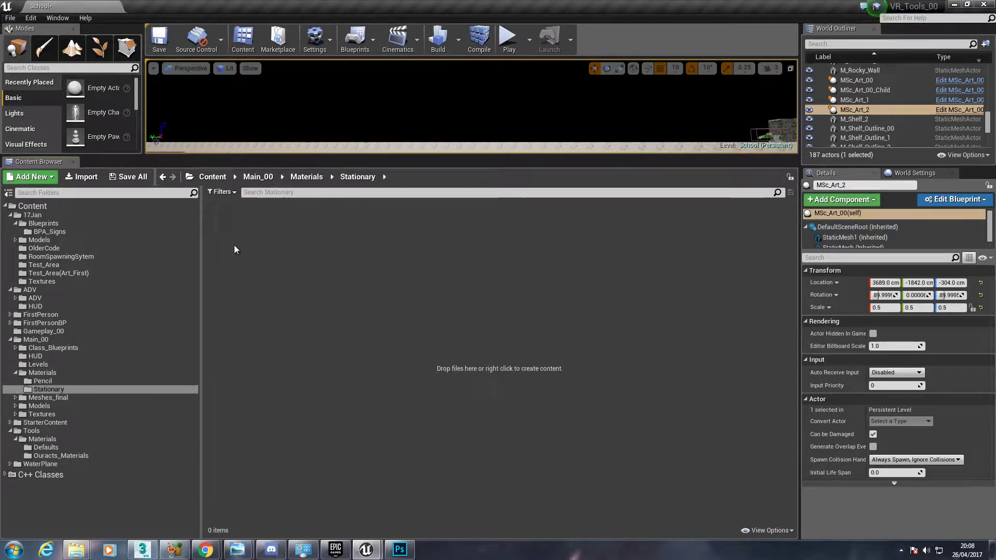
pyautogui.click(49, 372)
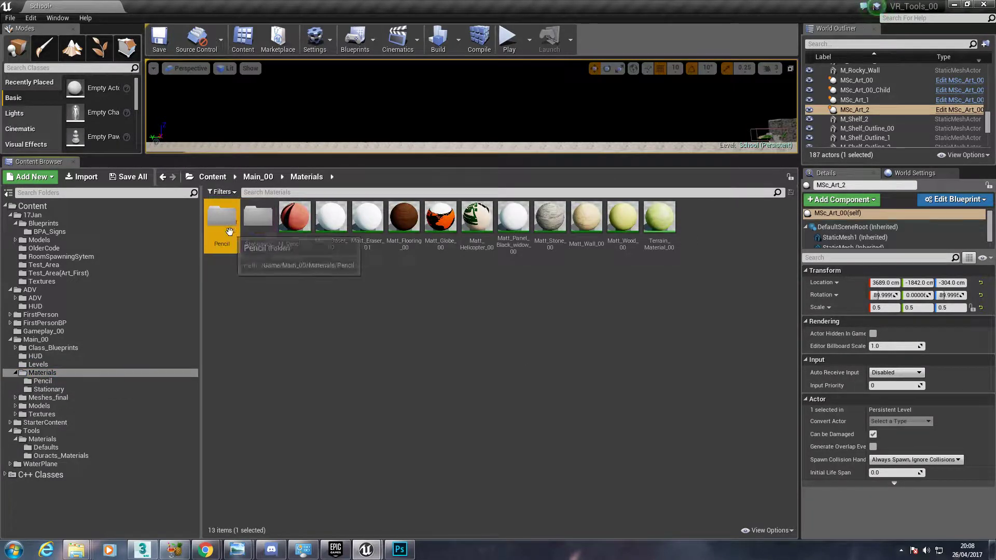
pyautogui.click(47, 415)
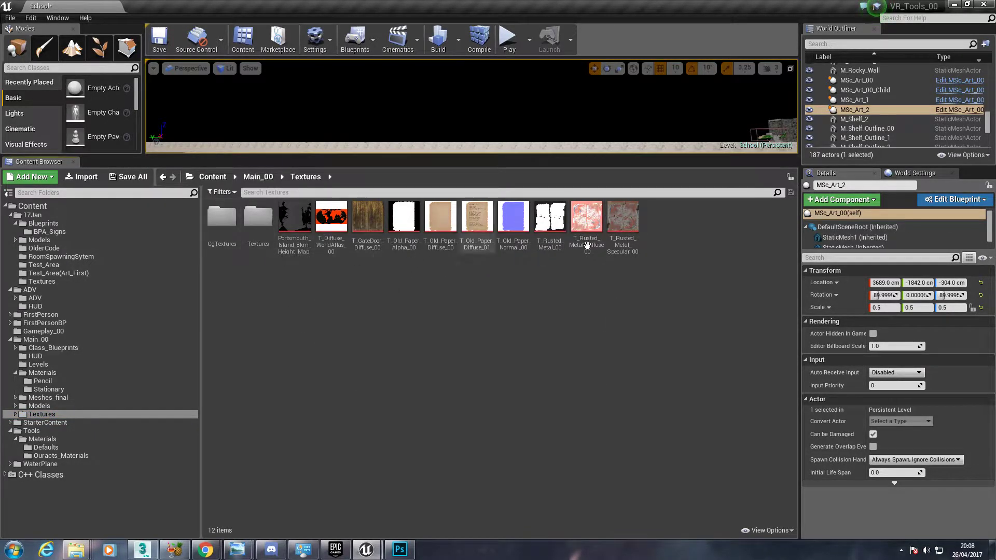
# - Navigate StarterContent and Tools > Materials > Ouracts_Materials, selecting the Matt_Barrel_RustyLerp material
pyautogui.click(58, 424)
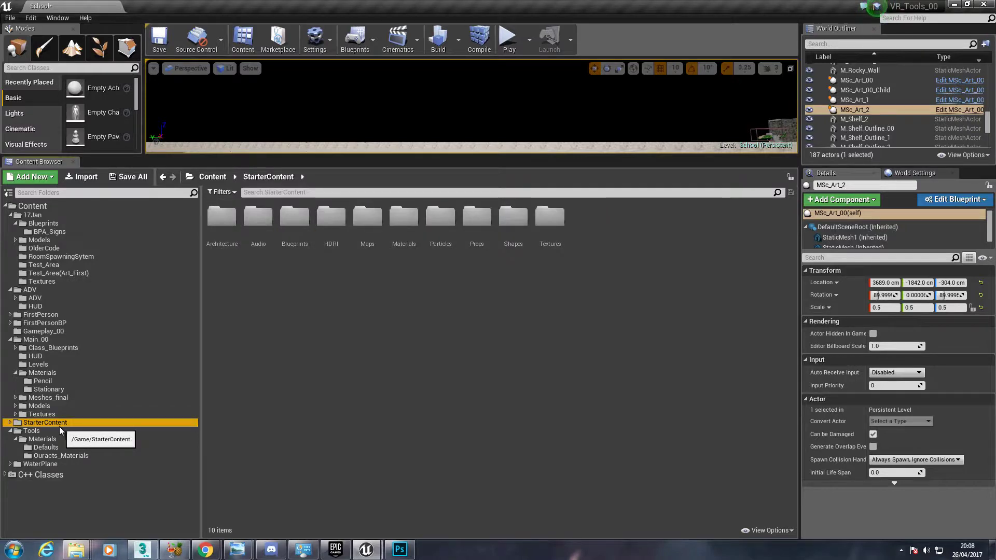
pyautogui.click(54, 430)
pyautogui.click(55, 441)
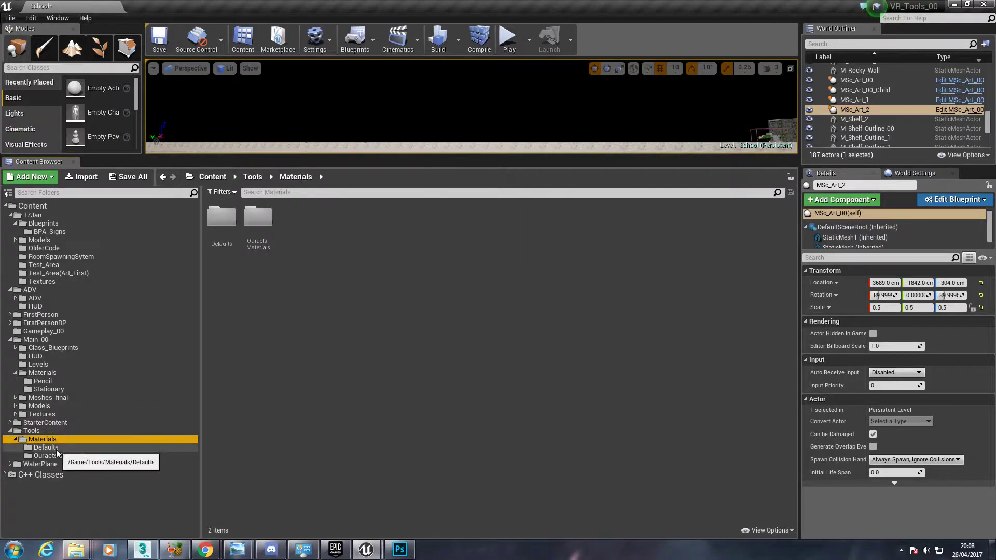
pyautogui.doubleClick(257, 231)
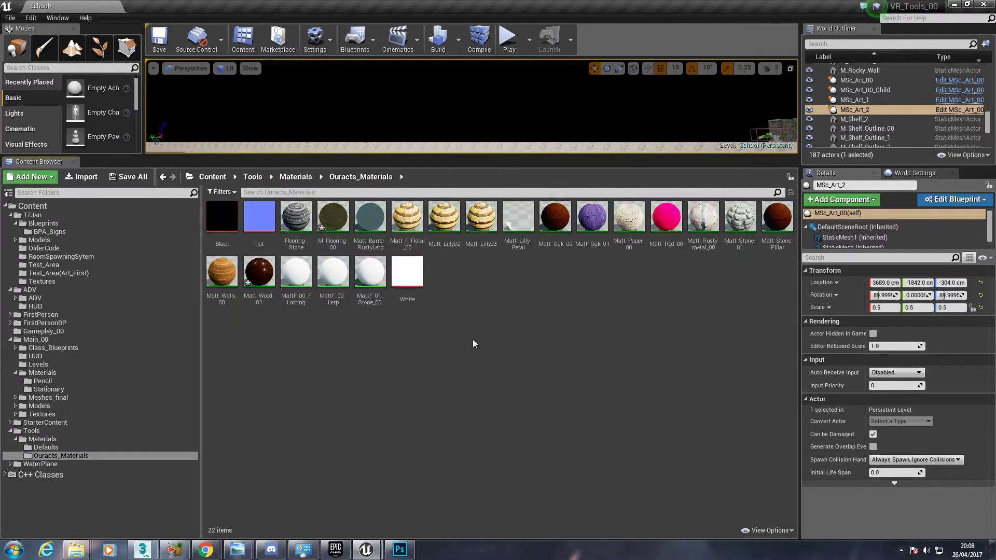
pyautogui.click(385, 218)
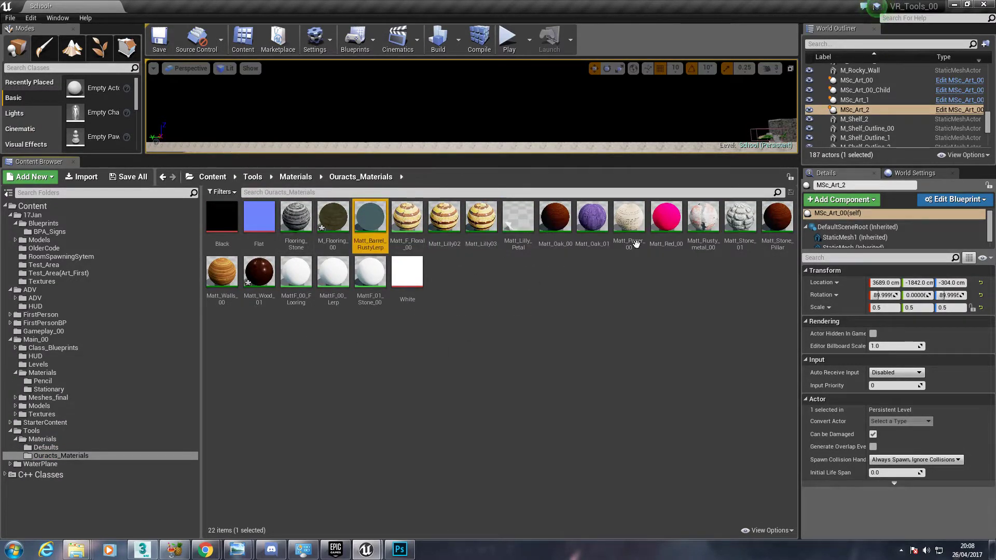